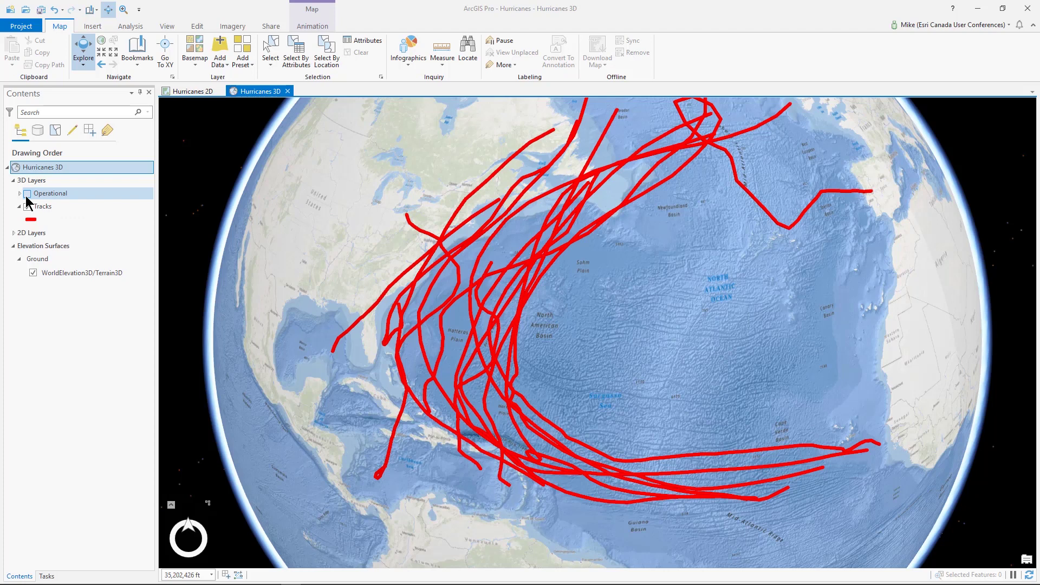
Turn on the Operational hurricane columns on the 3D globe and bring up the Bookmarks list
click(27, 194)
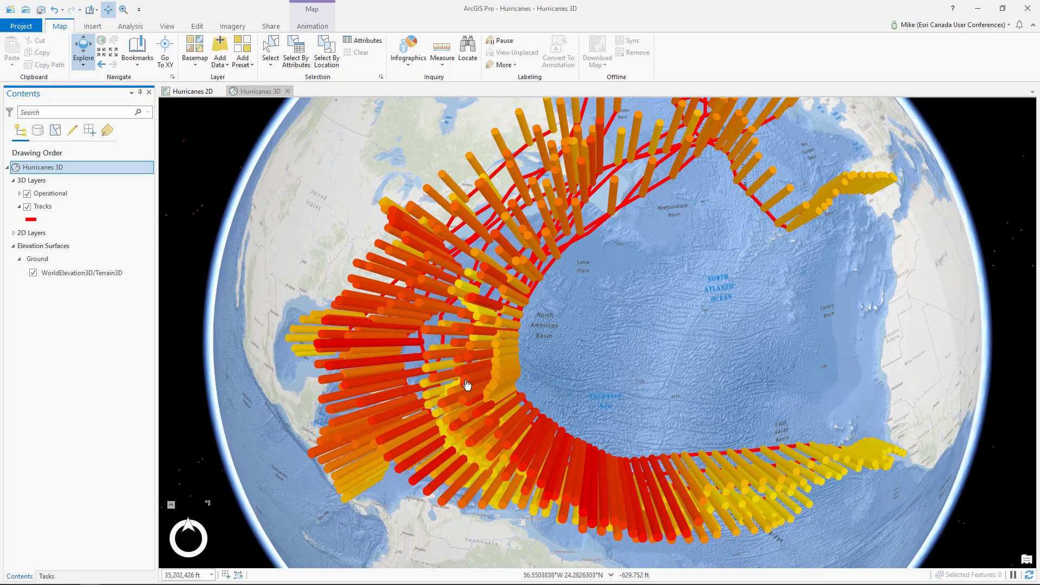
click(138, 65)
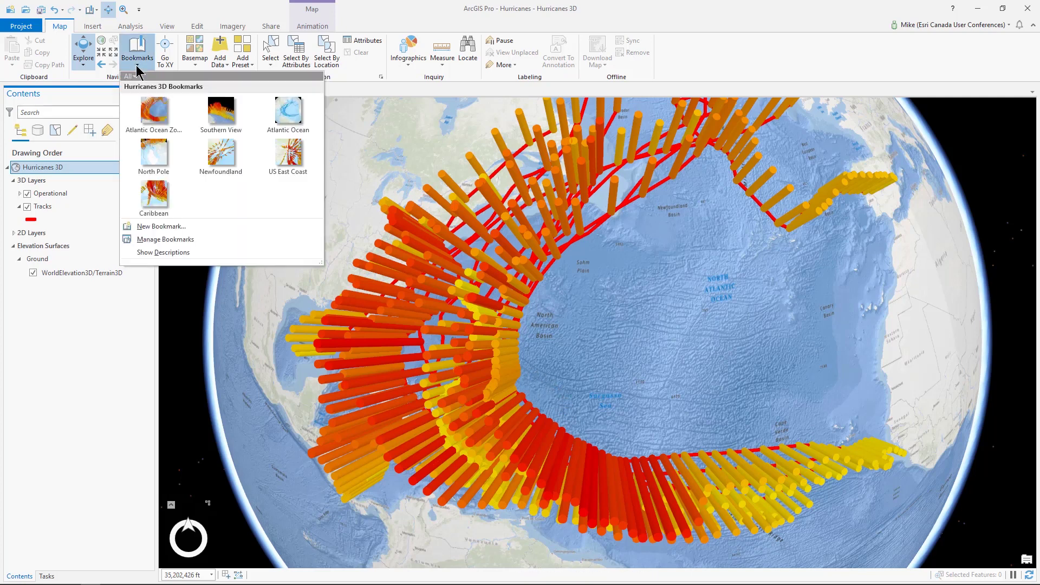
View the columns from the Southern View bookmark, then hide Operational and switch to Hurricanes 2D
click(221, 116)
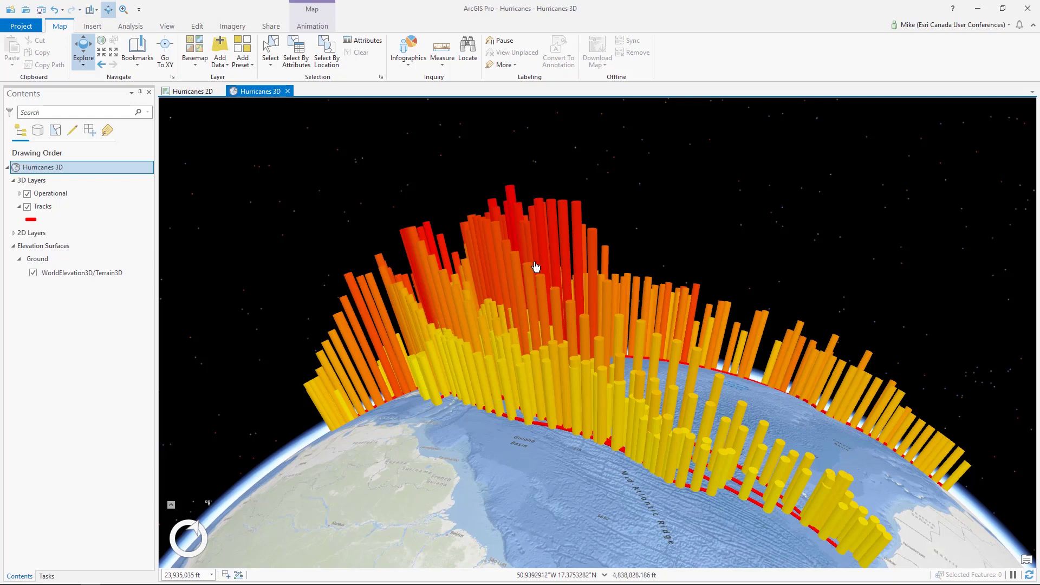
click(27, 194)
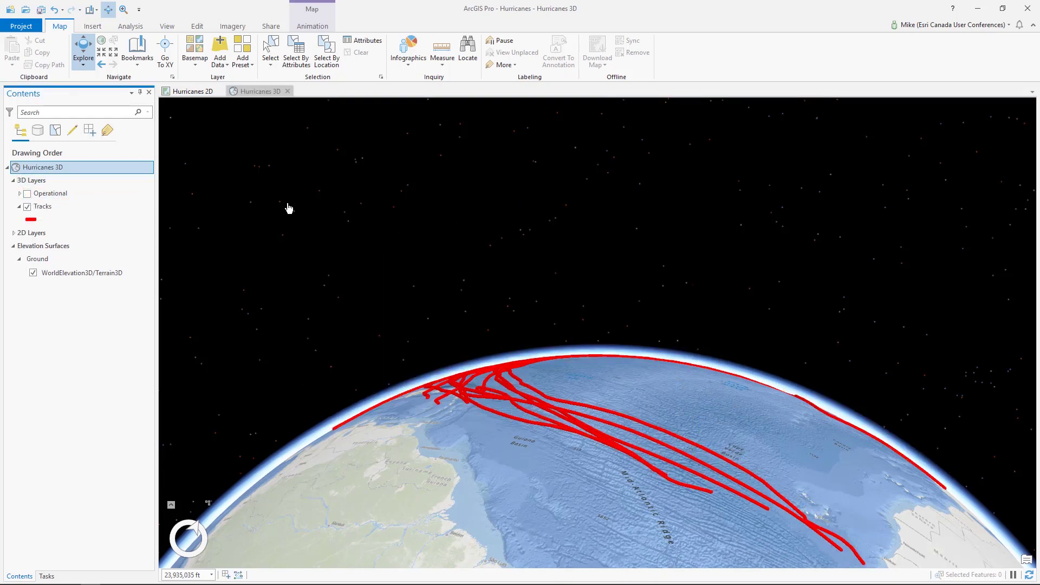
click(194, 95)
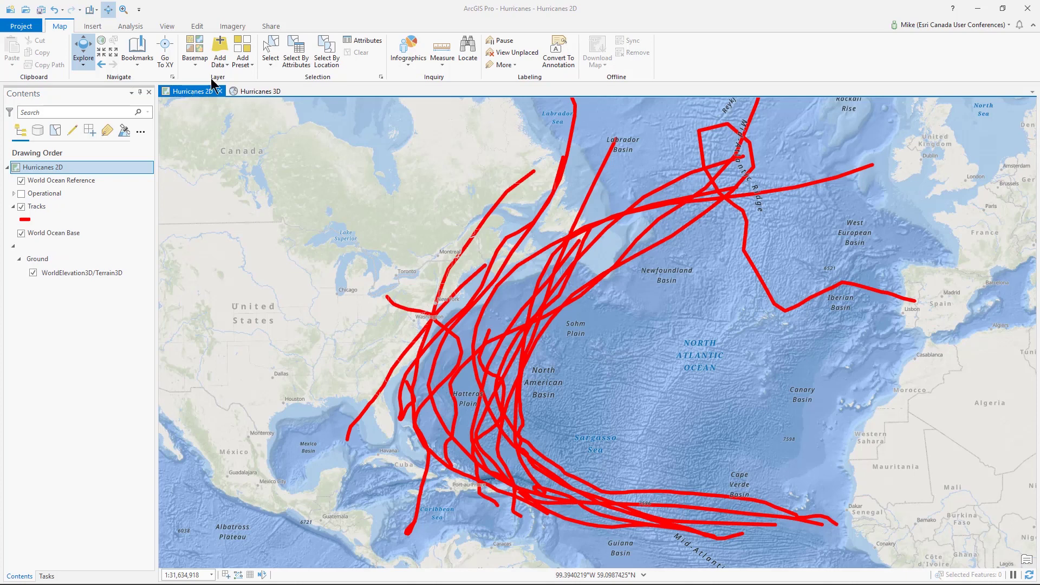
Add the Hurricanes feature class from Hurricanes.gdb to the 2D map
click(220, 57)
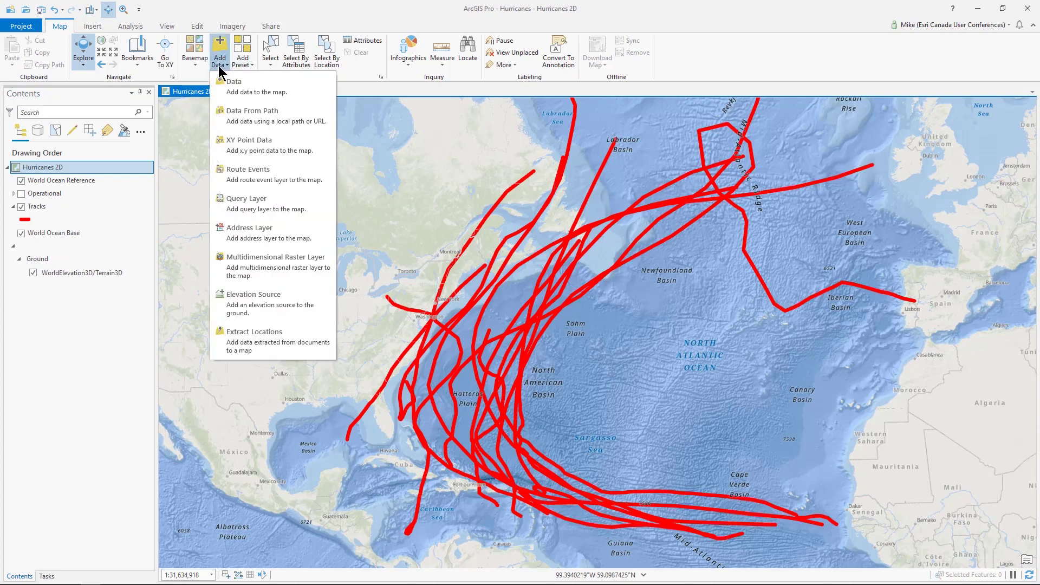
click(241, 85)
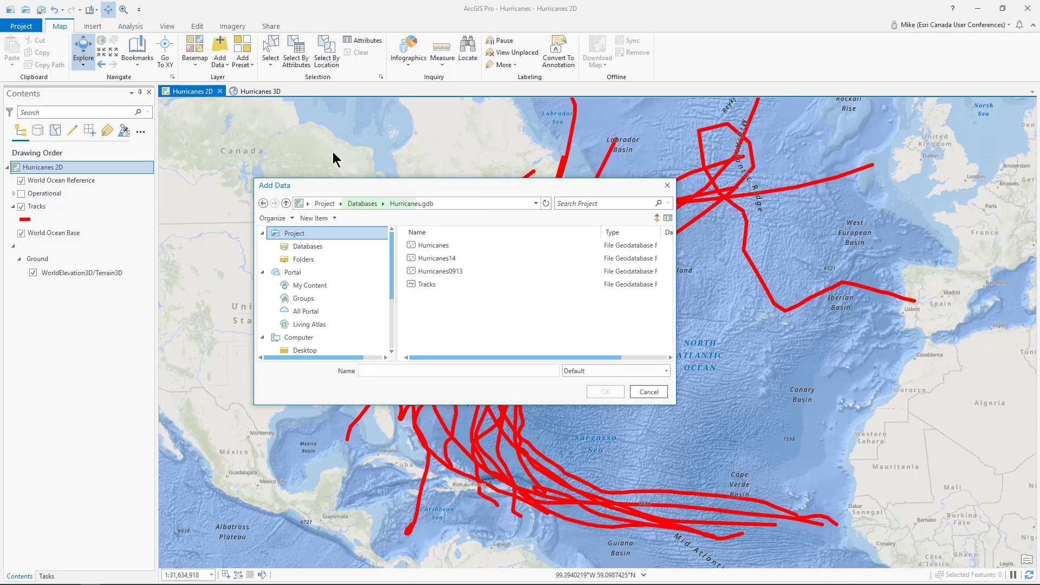
click(431, 247)
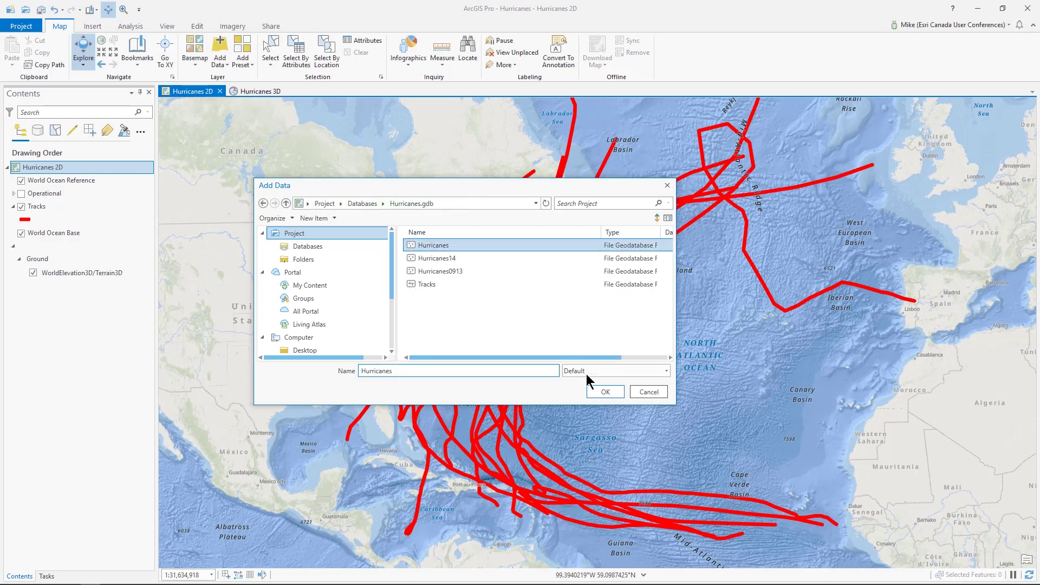
click(604, 391)
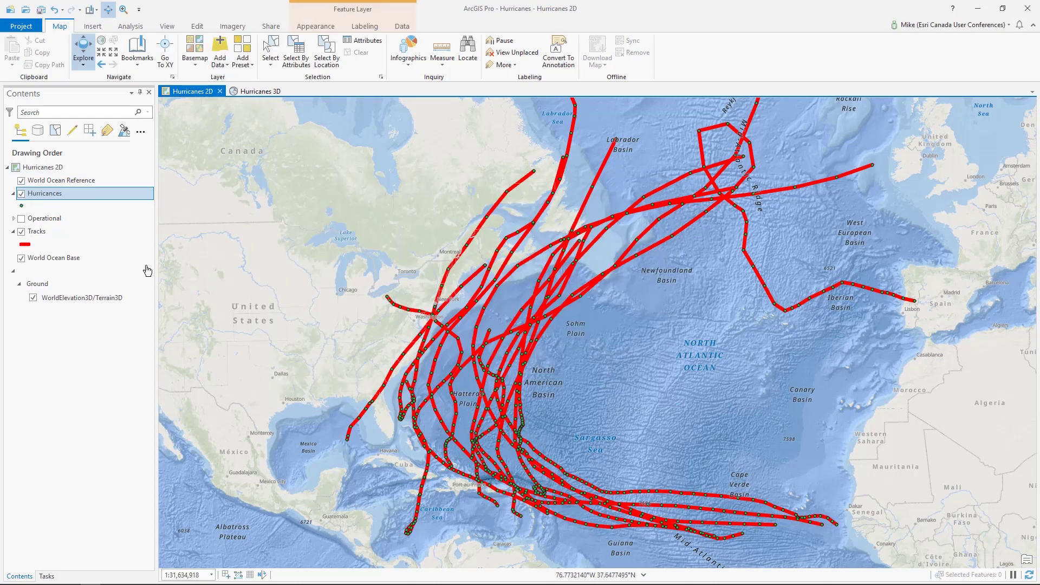
Enlarge Hurricanes point symbols to 8 pt and view a RAFAEL point's pop-up (89 kph, 972 pressure)
click(21, 206)
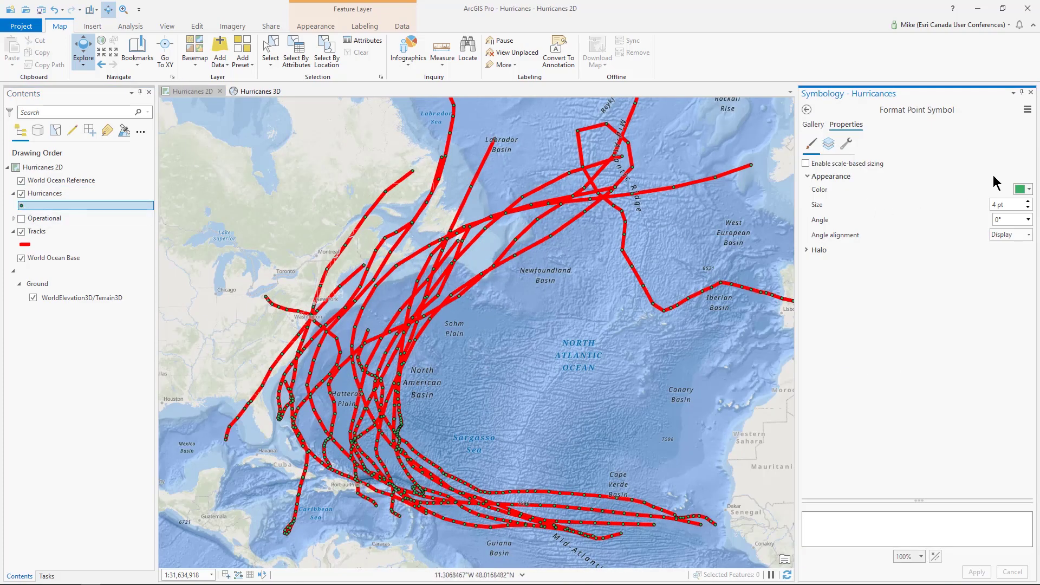
click(1028, 201)
click(1028, 201)
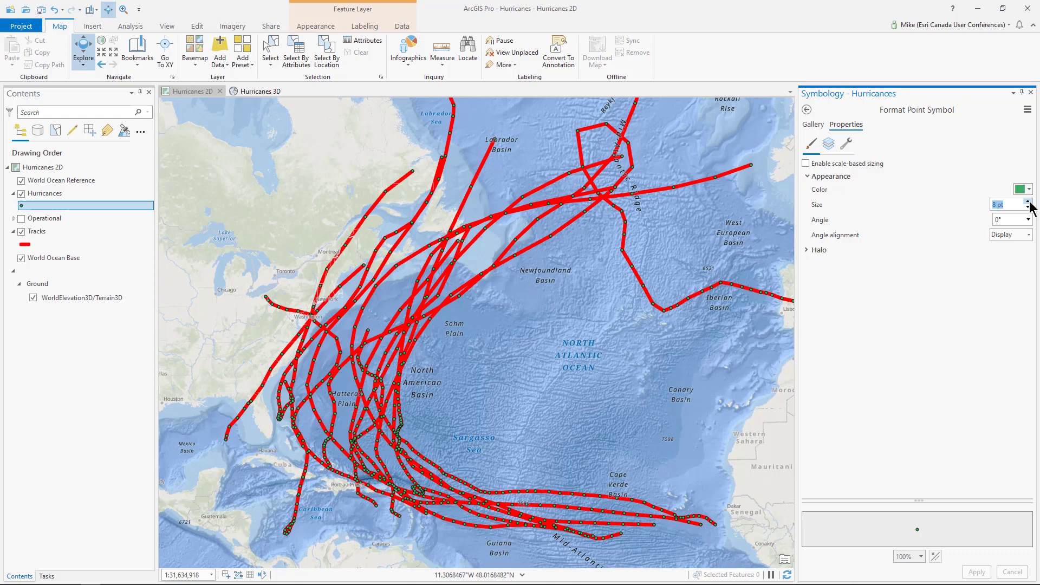
click(1028, 201)
click(1028, 201)
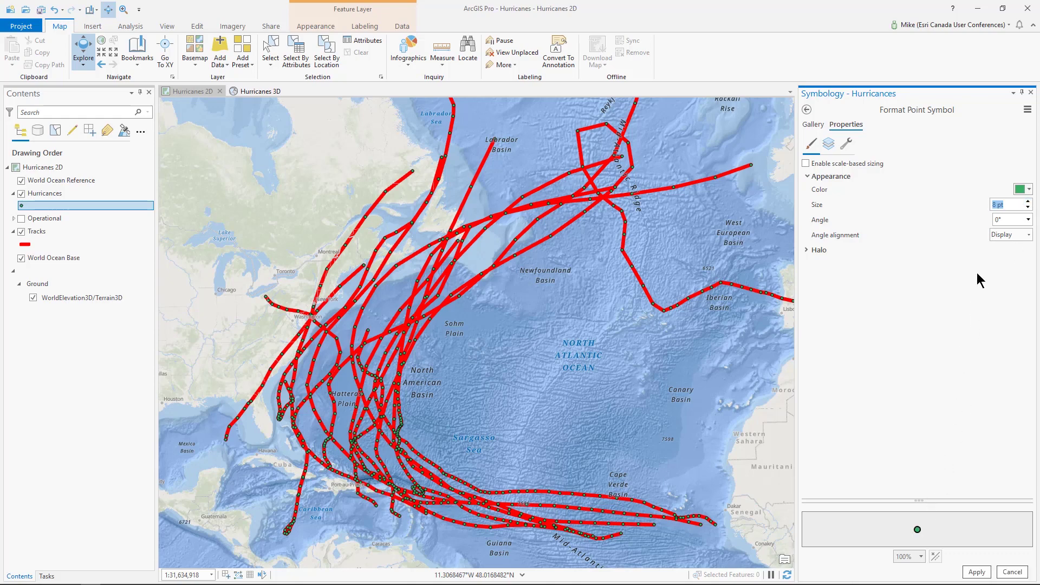
click(977, 573)
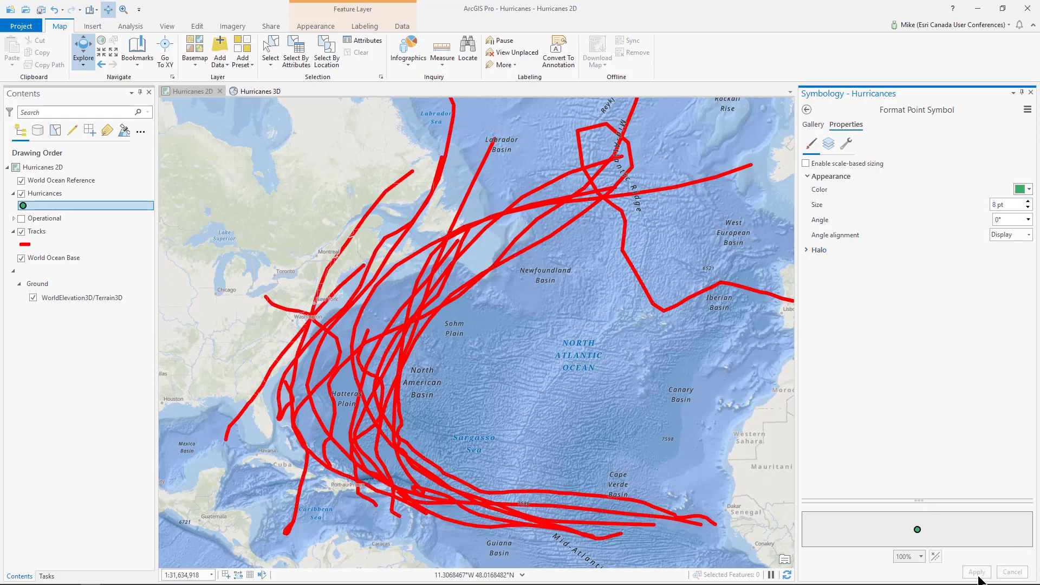
click(1031, 93)
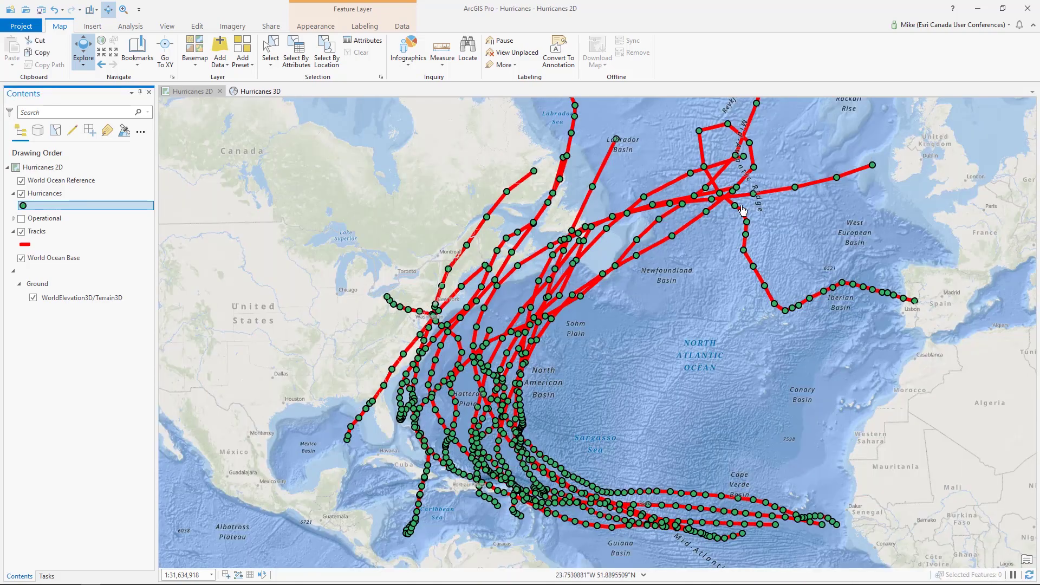
click(636, 259)
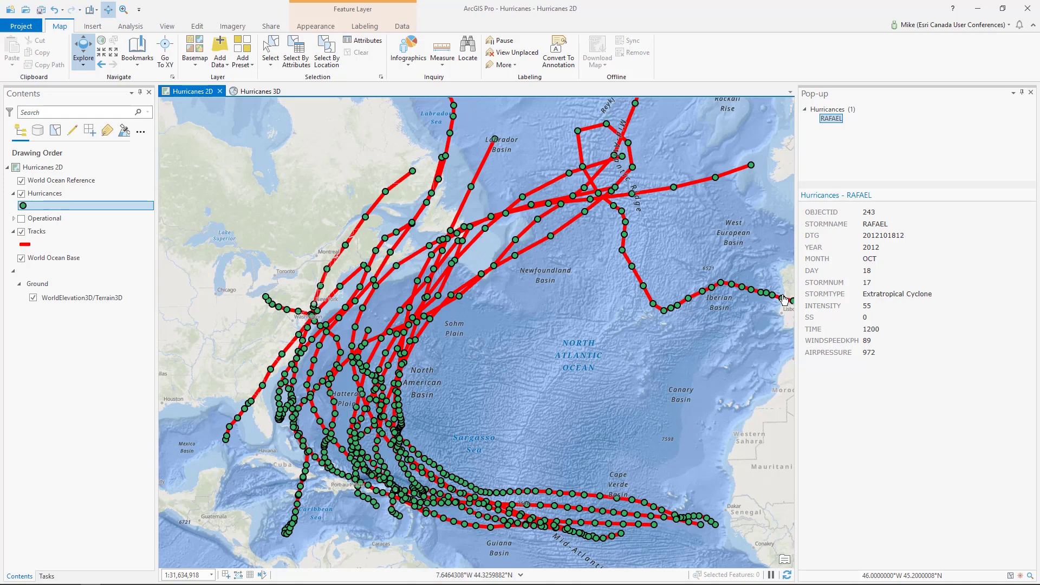
Close the pop-up, return to the Hurricanes 3D globe over the Atlantic, and show Add Preset gallery
click(1031, 92)
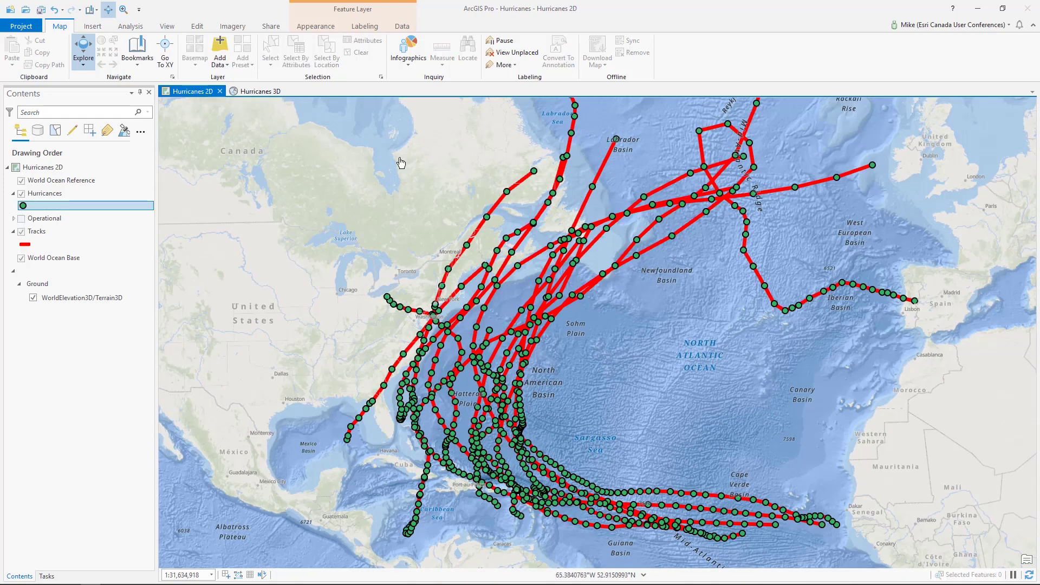
click(242, 92)
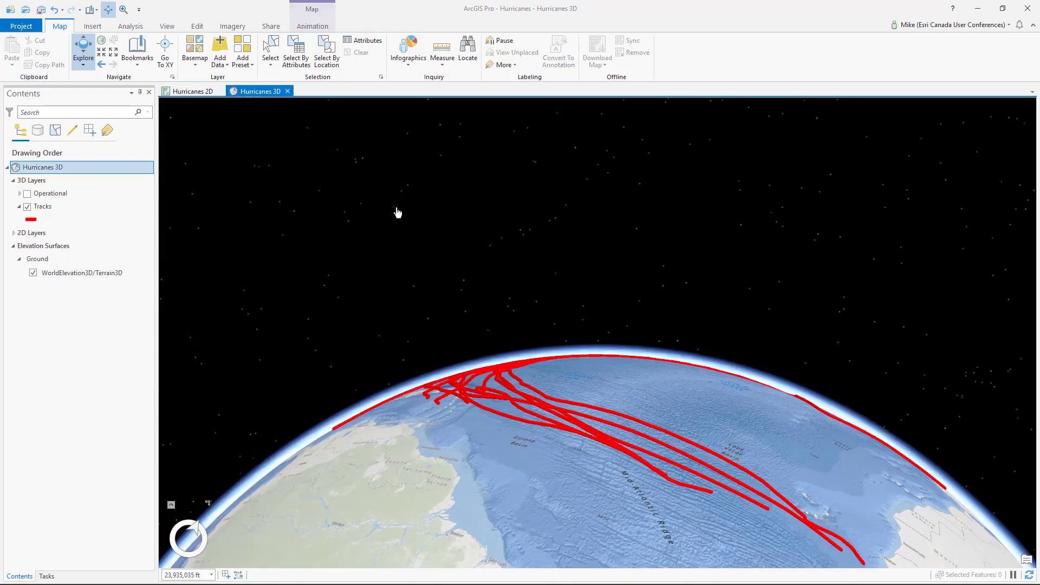
scroll(450, 332, up, 3)
scroll(459, 376, up, 2)
middle_drag(487, 387, 594, 547)
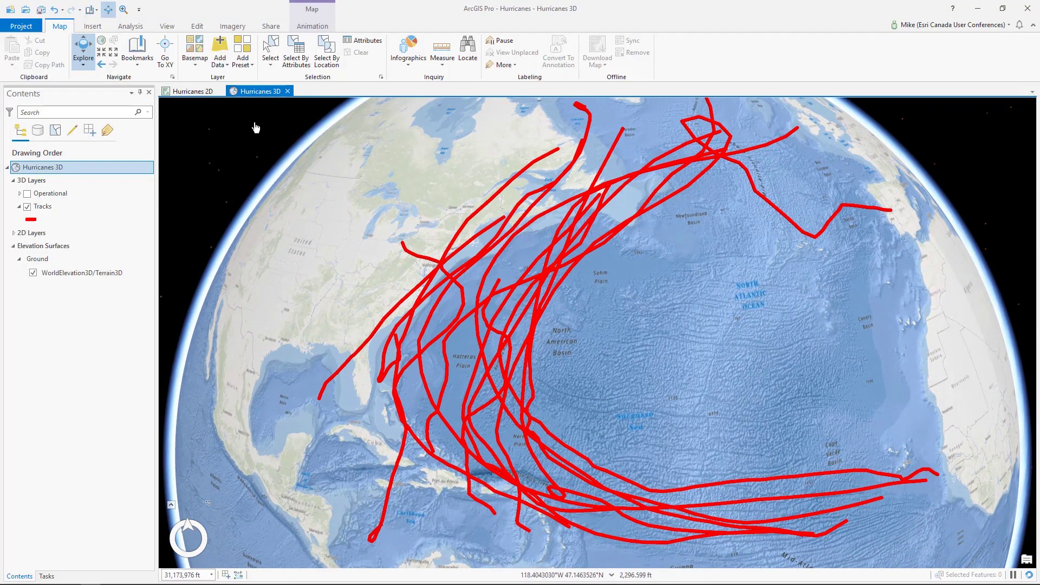
click(243, 67)
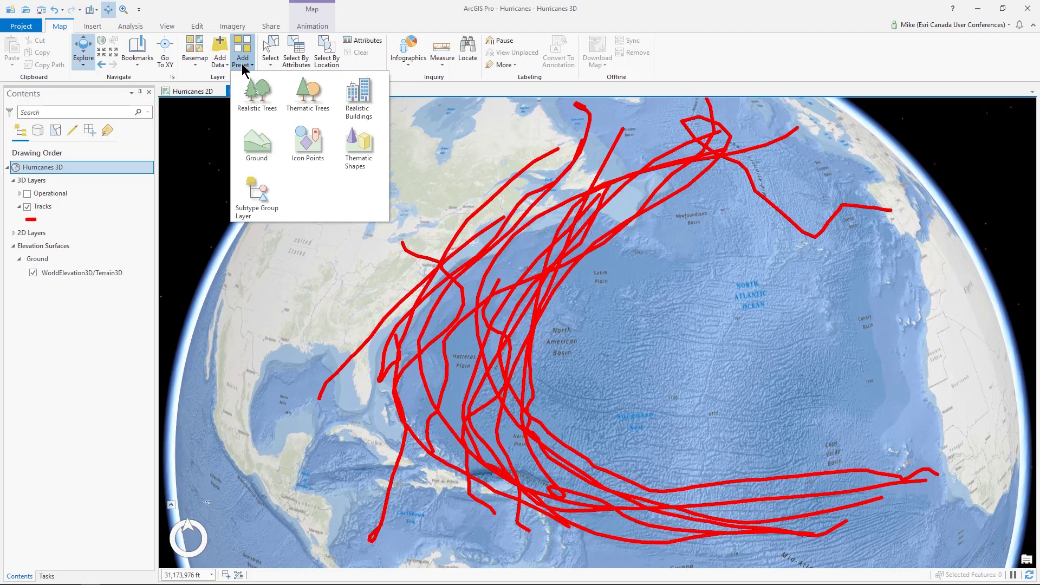
Add the Hurricanes feature class to the 3D scene using the Thematic Shapes preset
click(358, 161)
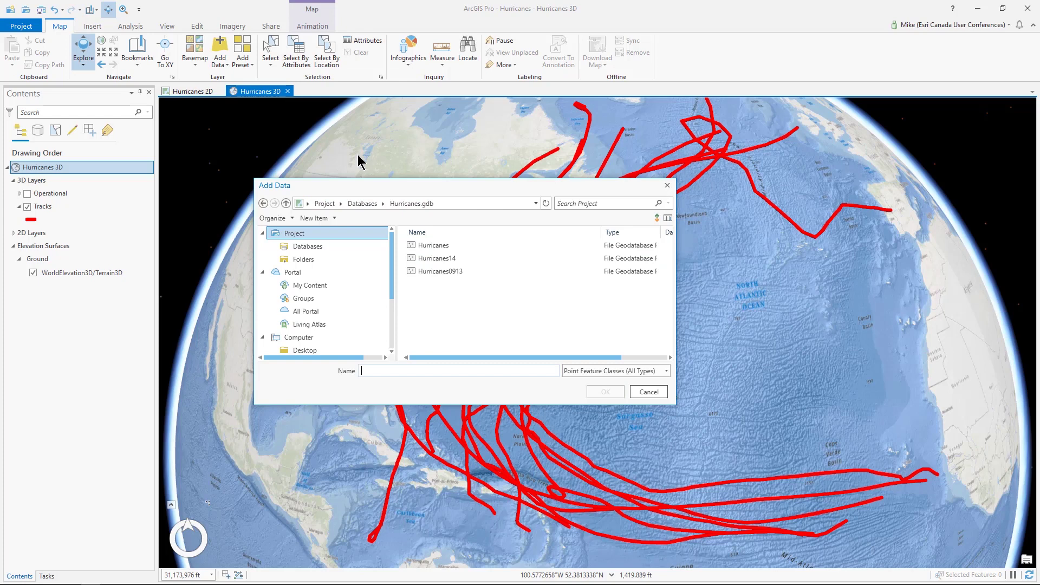
click(441, 245)
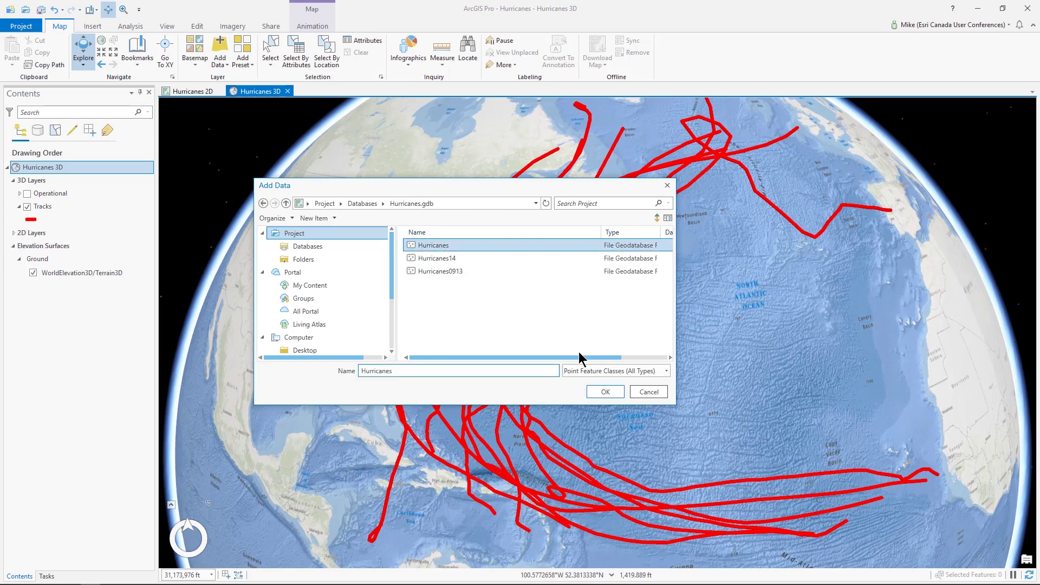
click(606, 392)
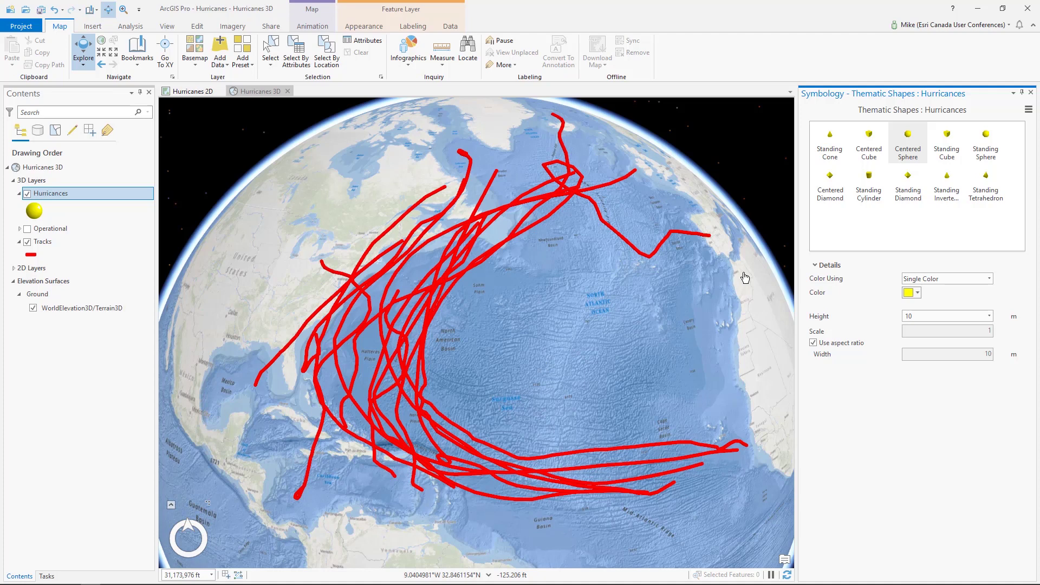
Draw the points as standing cylinders coloured by AIRPRESSURE with the yellow-to-red ramp
click(871, 187)
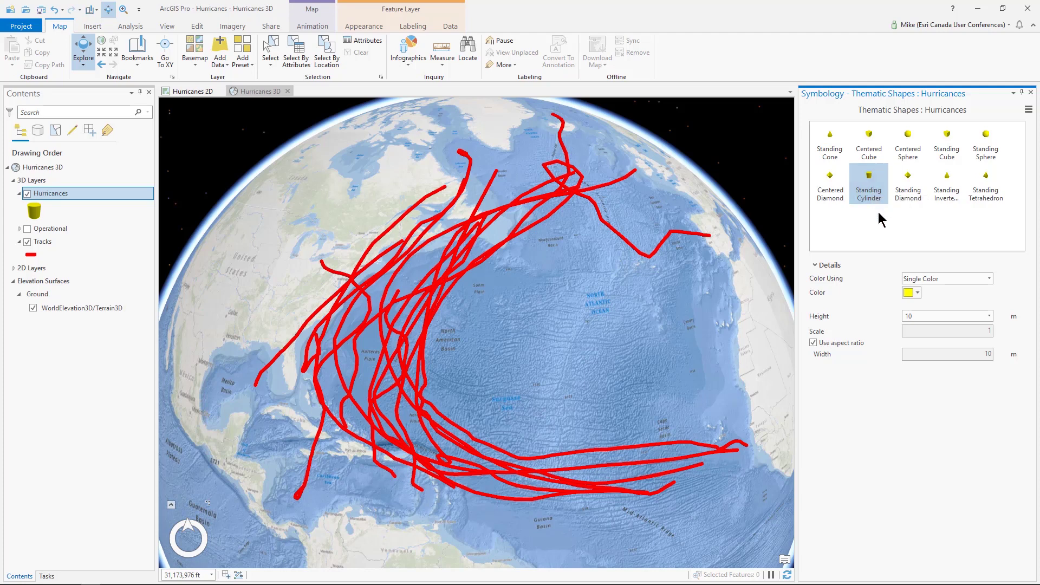
click(989, 278)
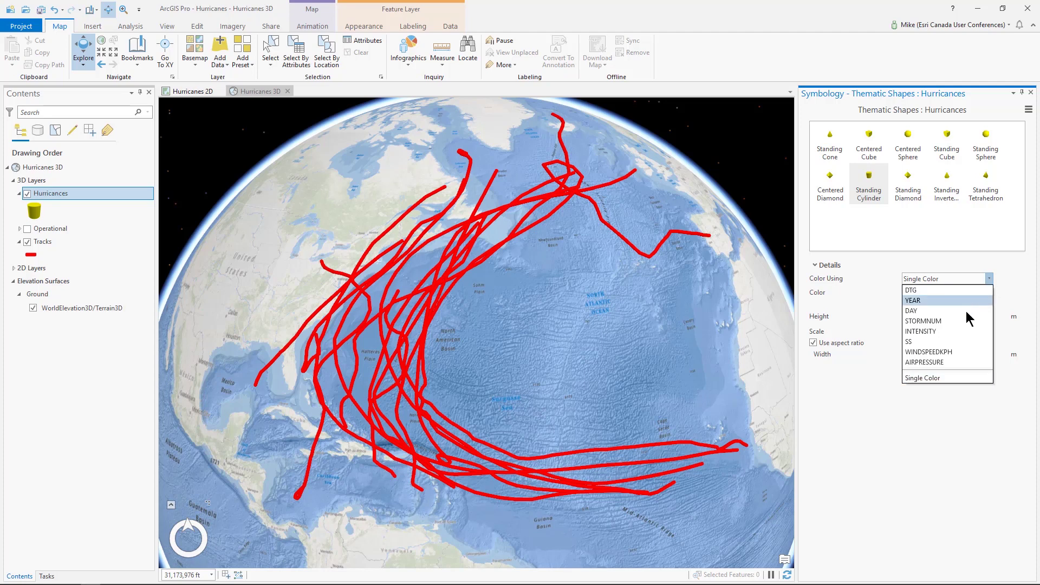
click(944, 367)
click(989, 294)
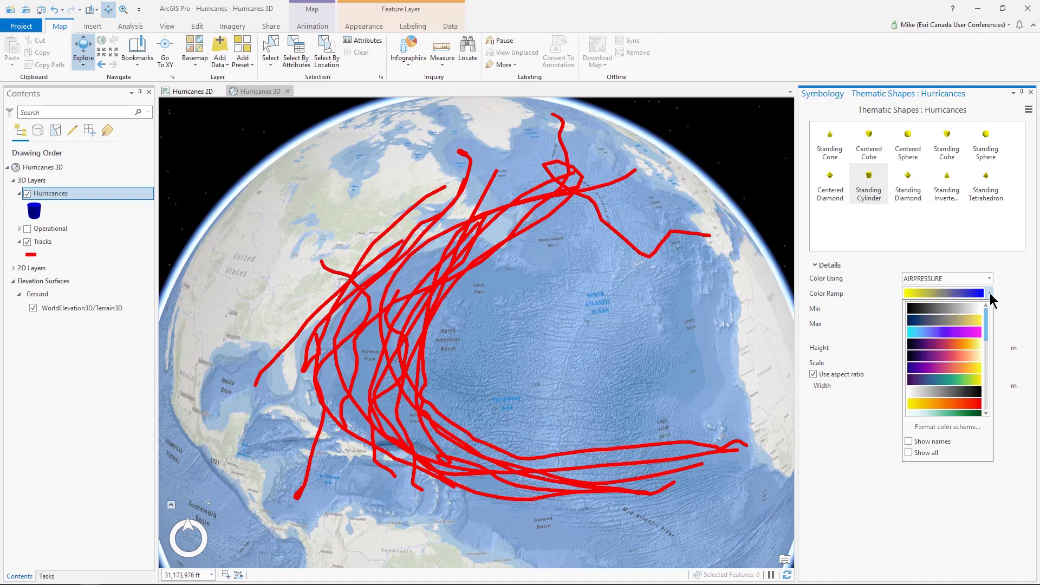
click(942, 405)
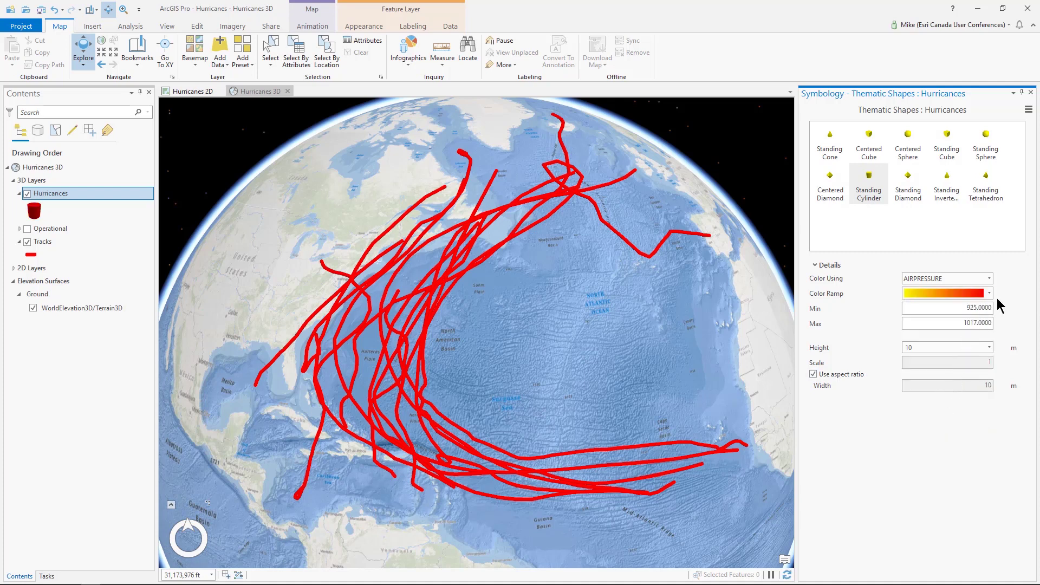
Reverse the colour scheme so low pressure is red and high pressure yellow
click(989, 293)
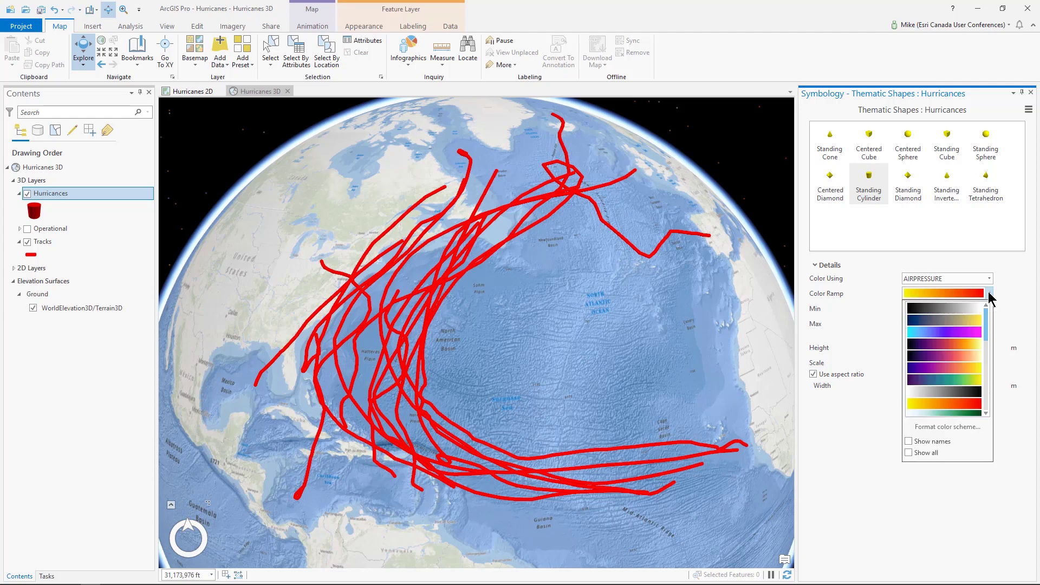
click(949, 428)
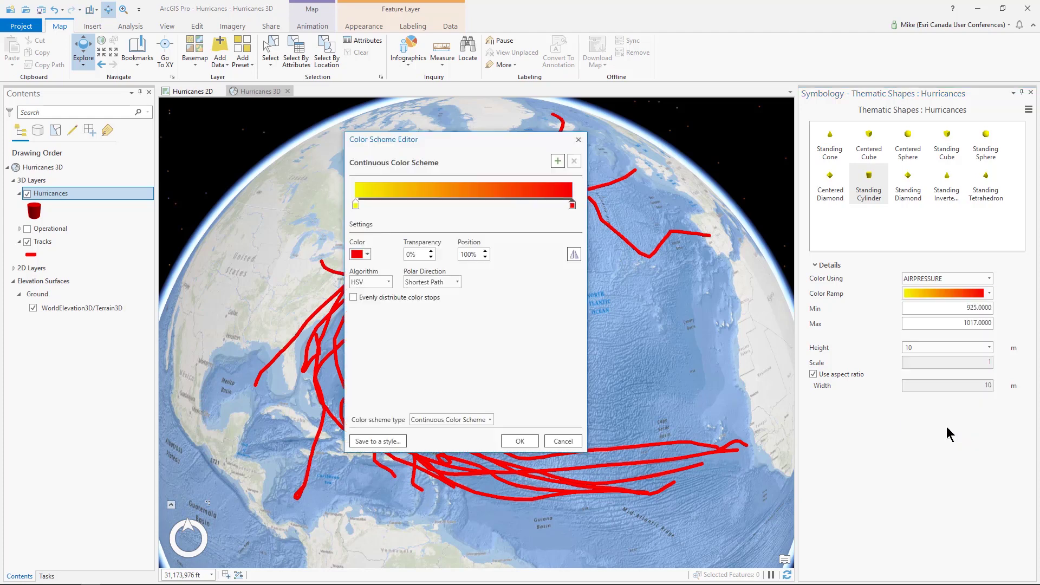
click(575, 256)
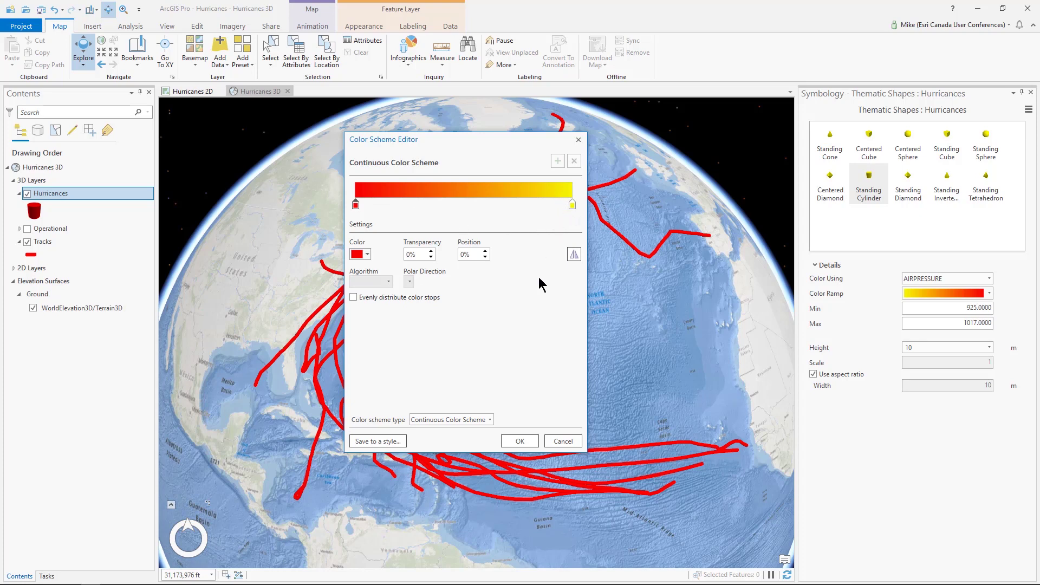
click(520, 441)
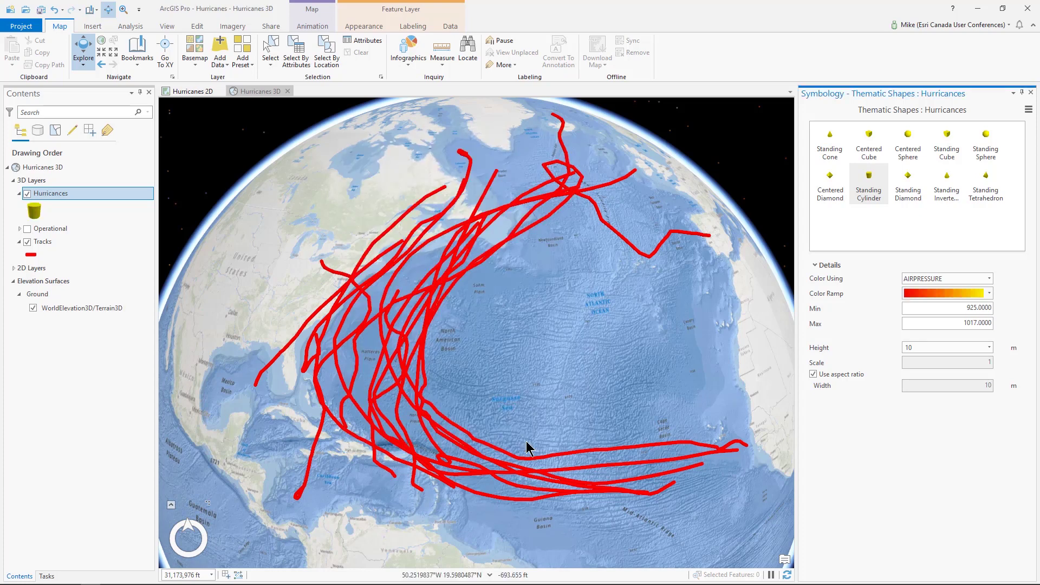
Base cylinder height on WINDSPEEDKPH with a height scale of 10000
click(989, 348)
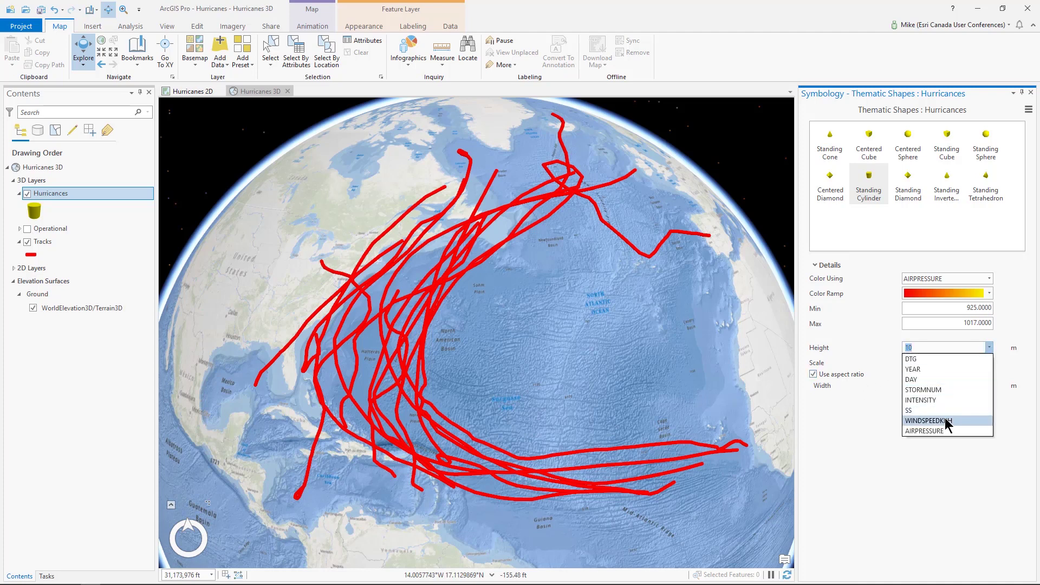
click(946, 420)
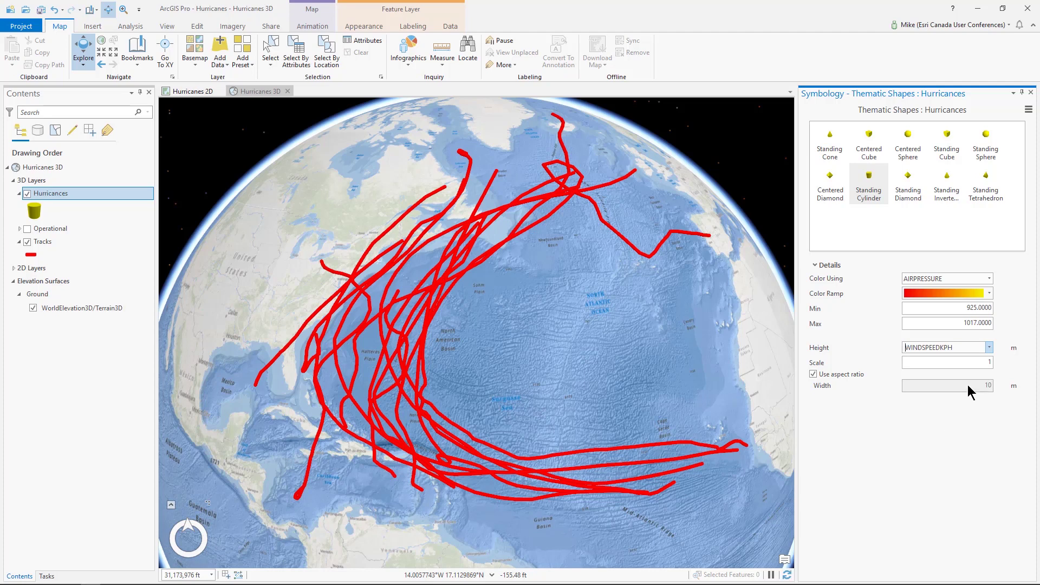
click(988, 363)
key(Return)
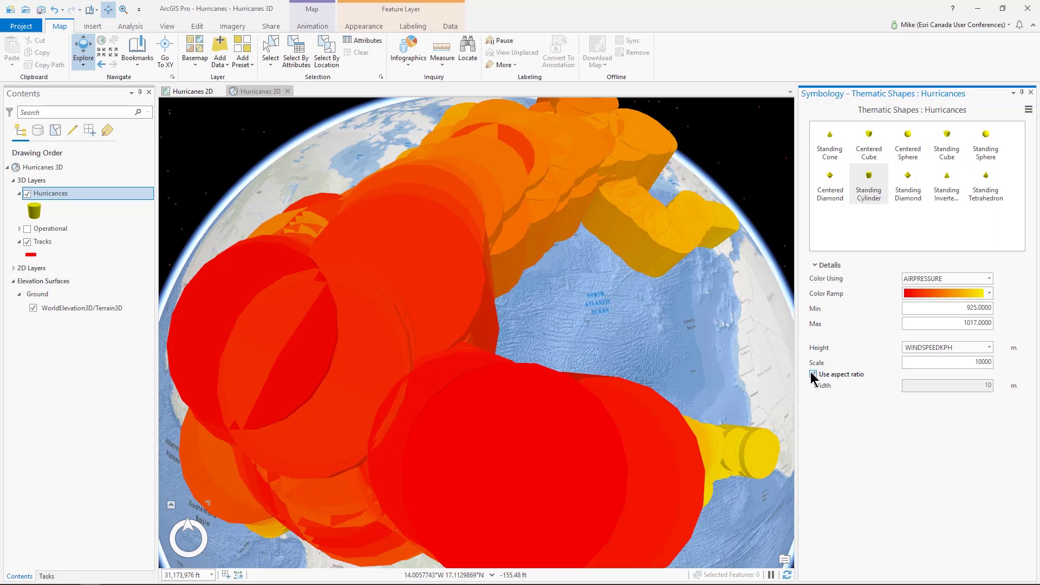
Turn off aspect ratio and set cylinder width to 90000 m, briefly trying 200000
click(812, 374)
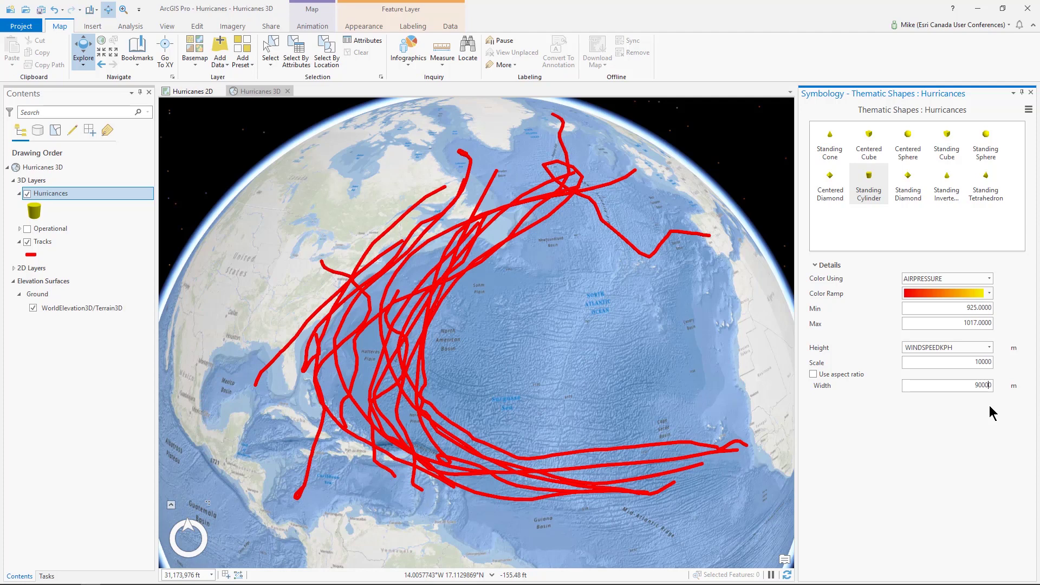
key(Return)
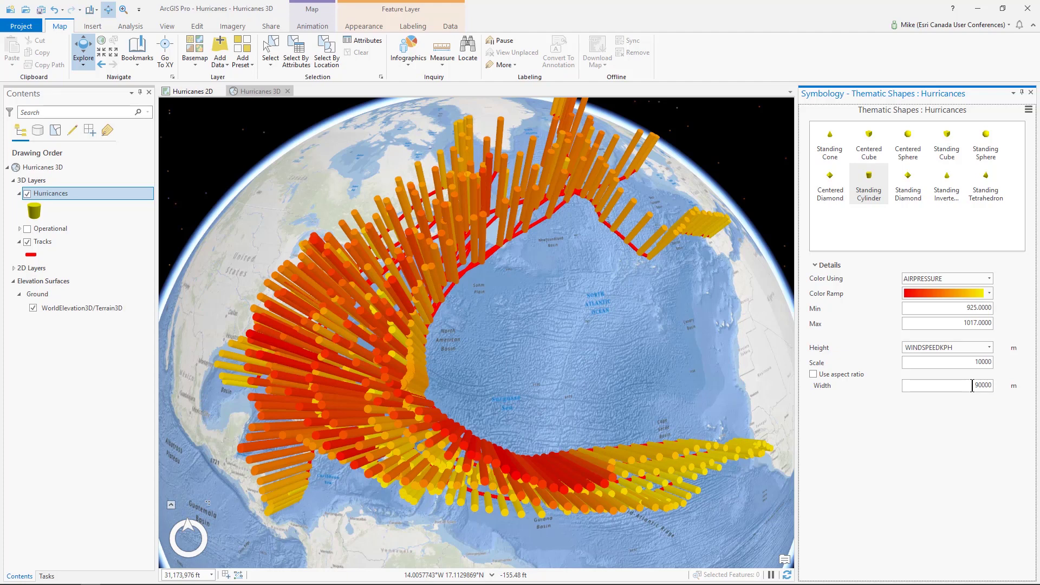
drag(975, 388, 964, 389)
text(2)
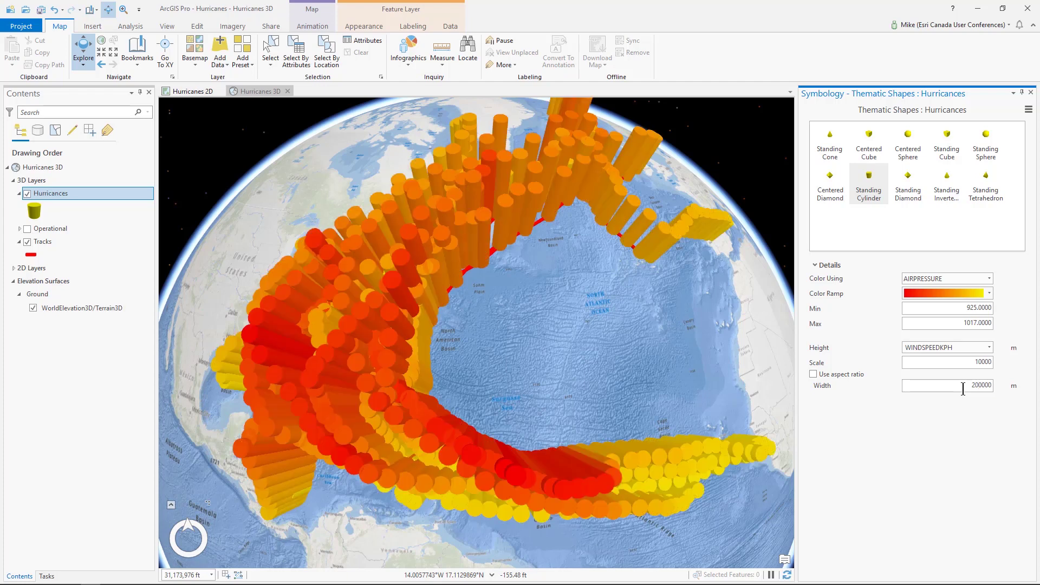
key(BackSpace)
key(BackSpace)
text(9)
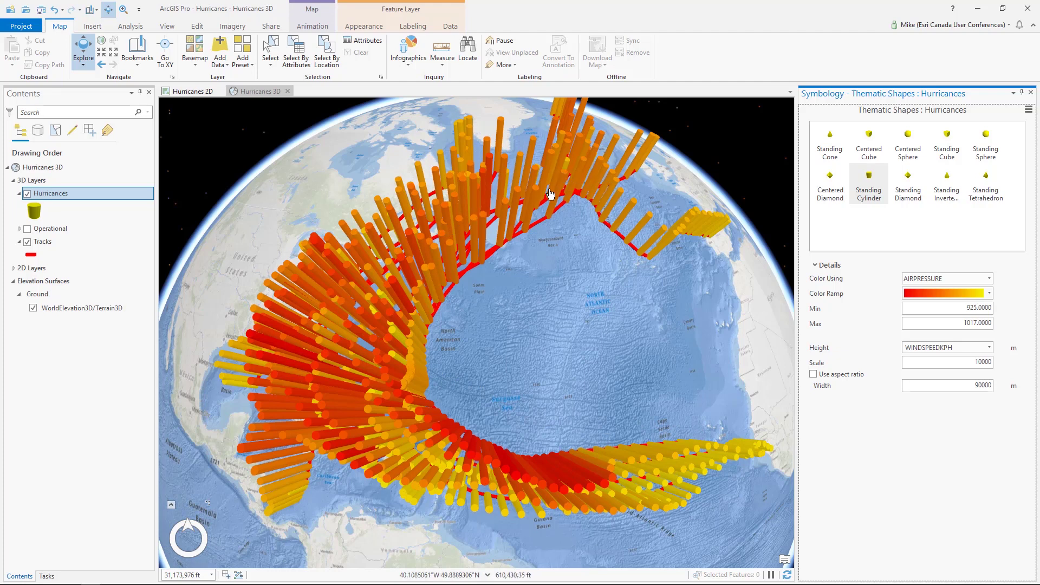
Fly to the Southern View bookmark, test Standing Tetrahedron, then restore Standing Cylinder
click(137, 57)
click(217, 111)
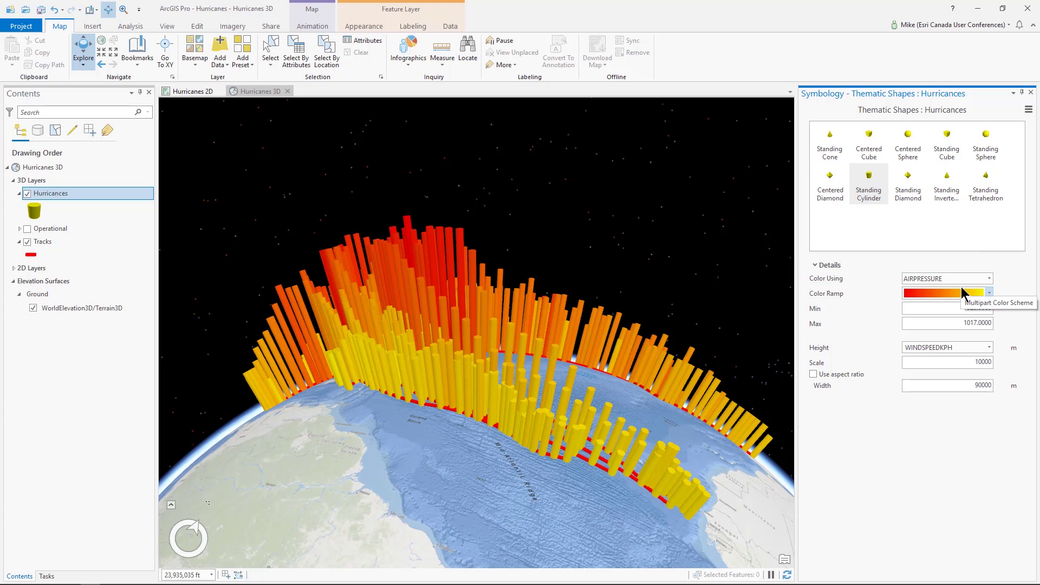
click(985, 188)
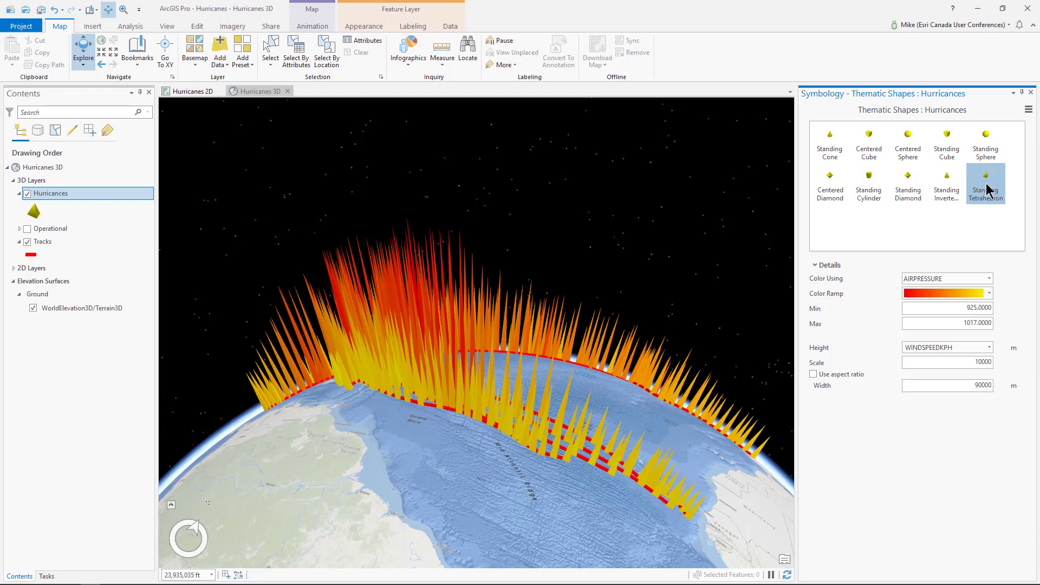
click(870, 184)
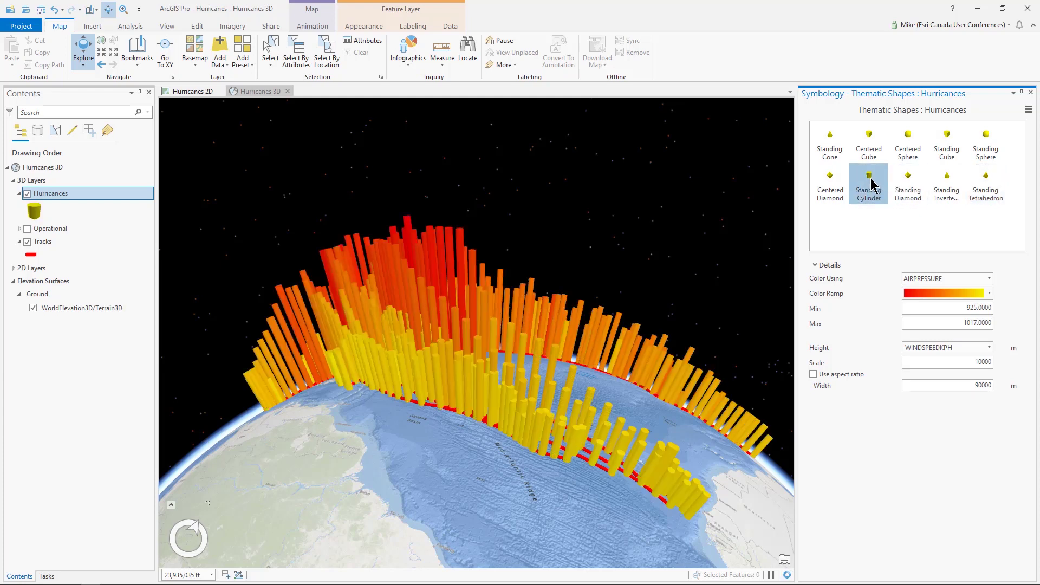